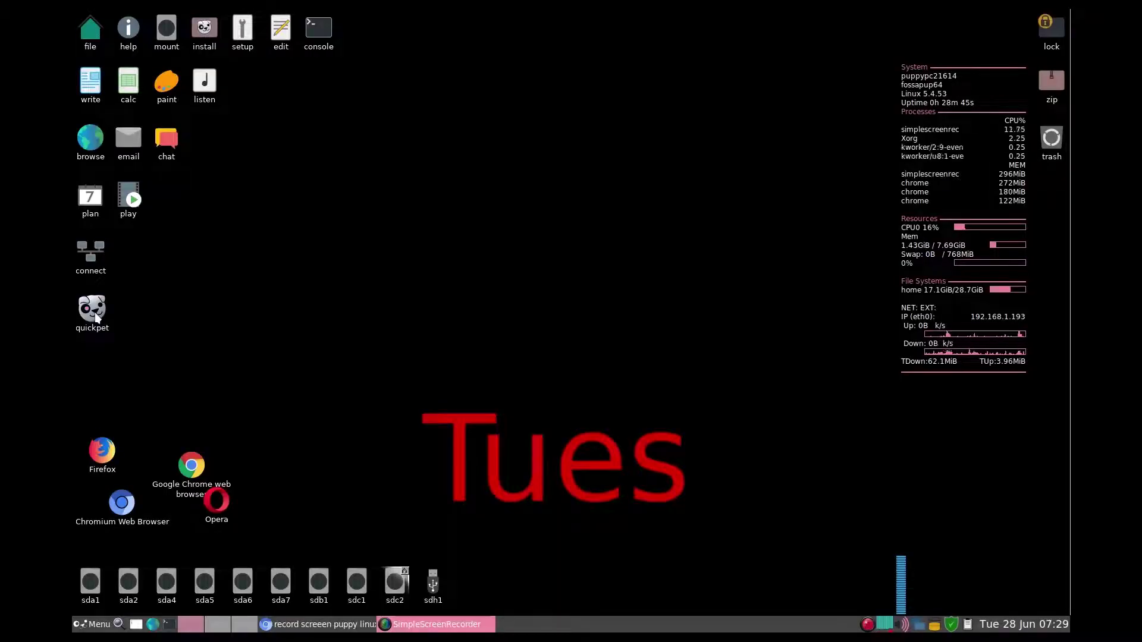
Launch Quickpet, browse the Browsers, office, A&V and Fun categories, then show Useful.
left_click(92, 313)
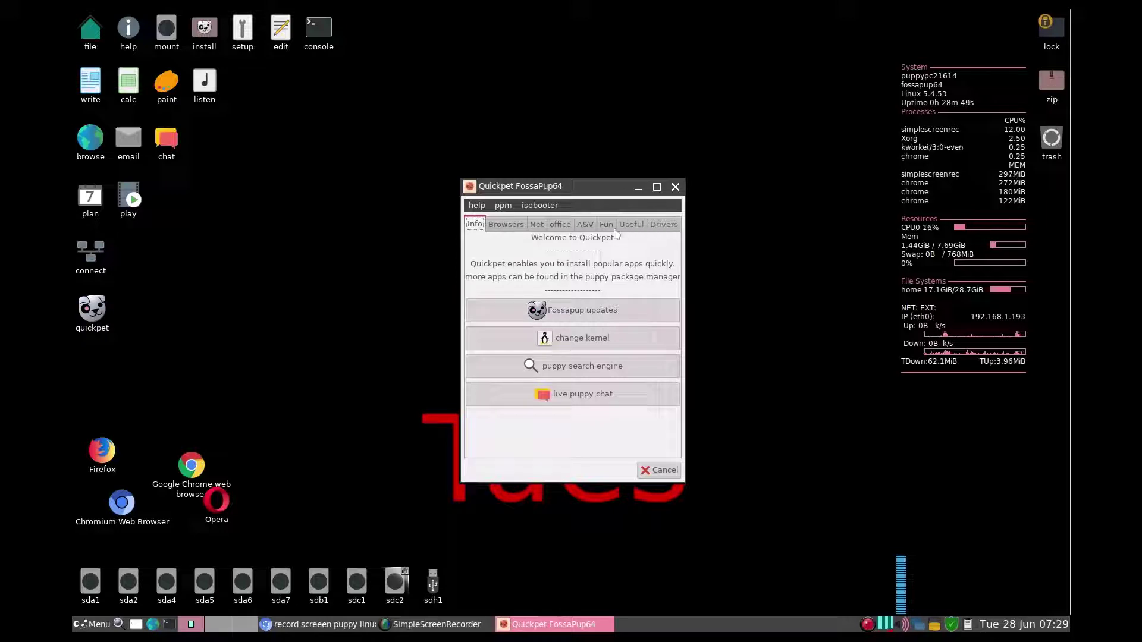
left_click(496, 226)
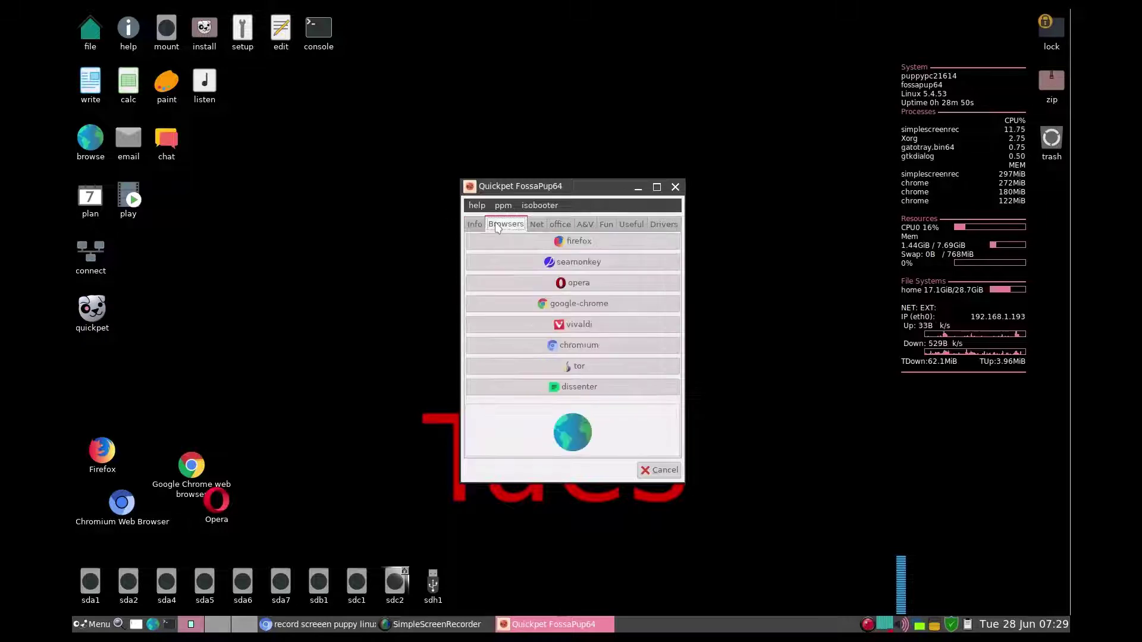
left_click(560, 224)
left_click(585, 225)
left_click(605, 226)
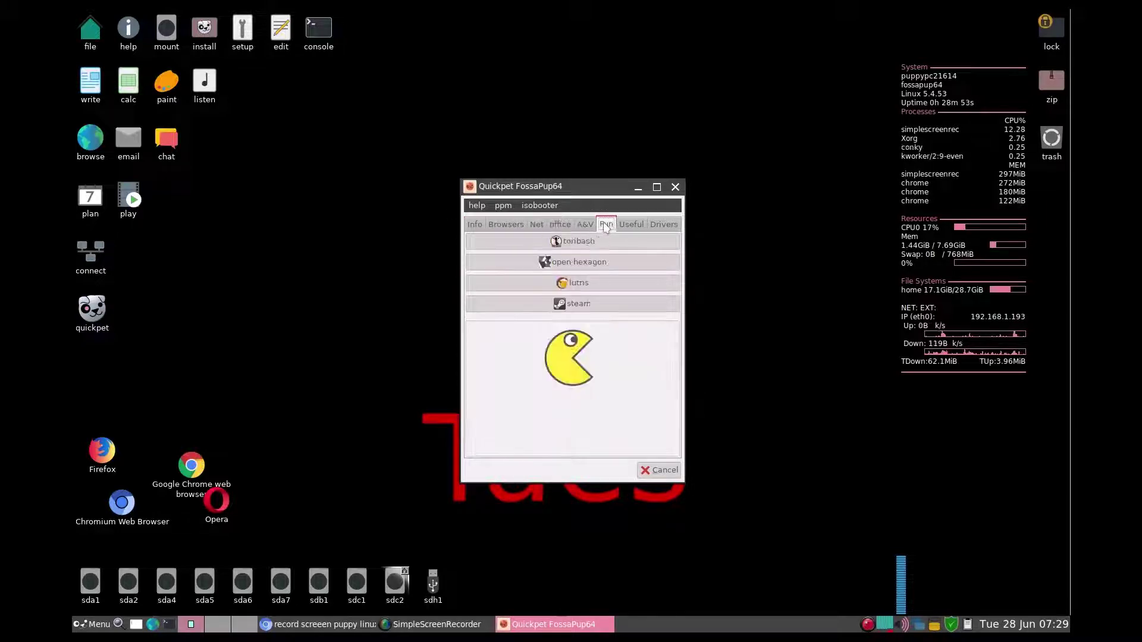
left_click(632, 228)
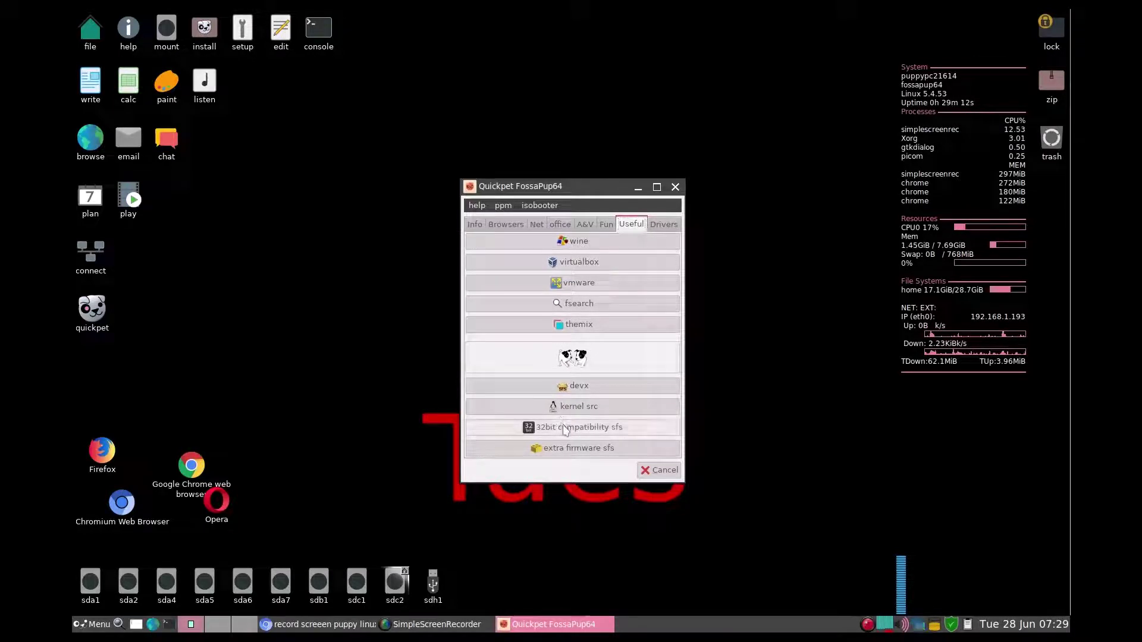
Download 32bit-compatibility-fossa64.sfs from the distro.ibiblio.org mirror and load it successfully.
left_click(565, 428)
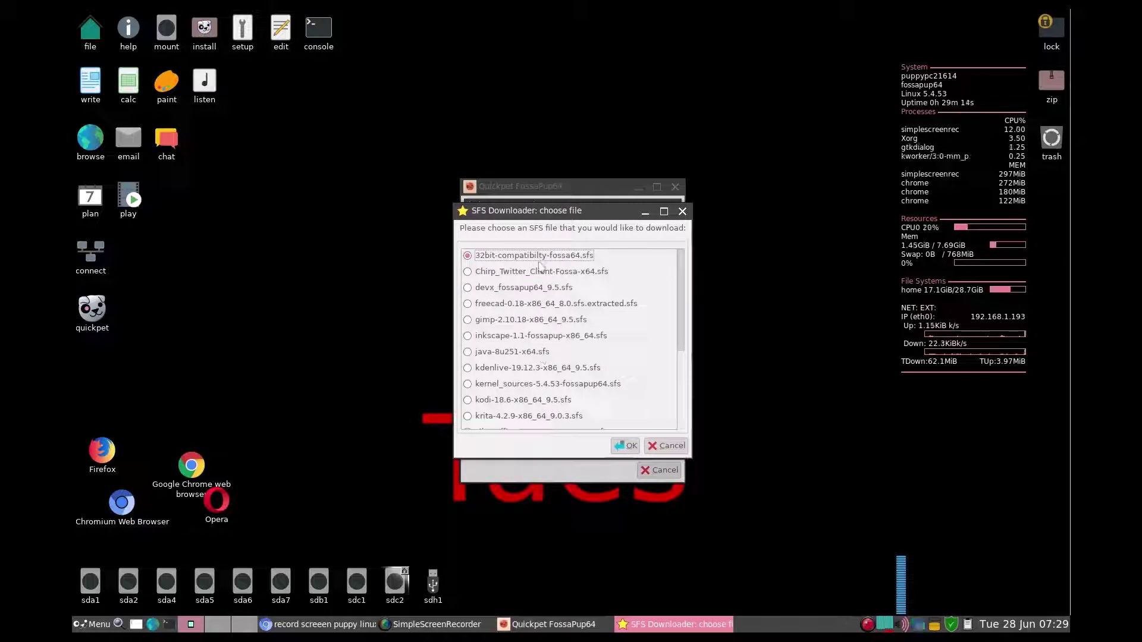
left_click(625, 446)
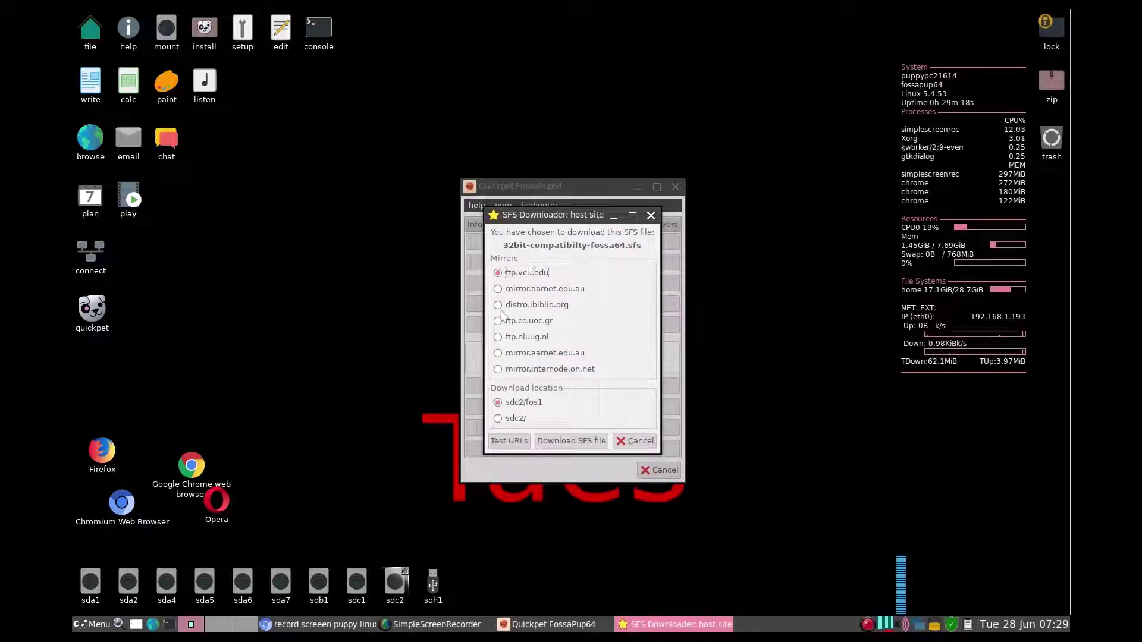
left_click(498, 305)
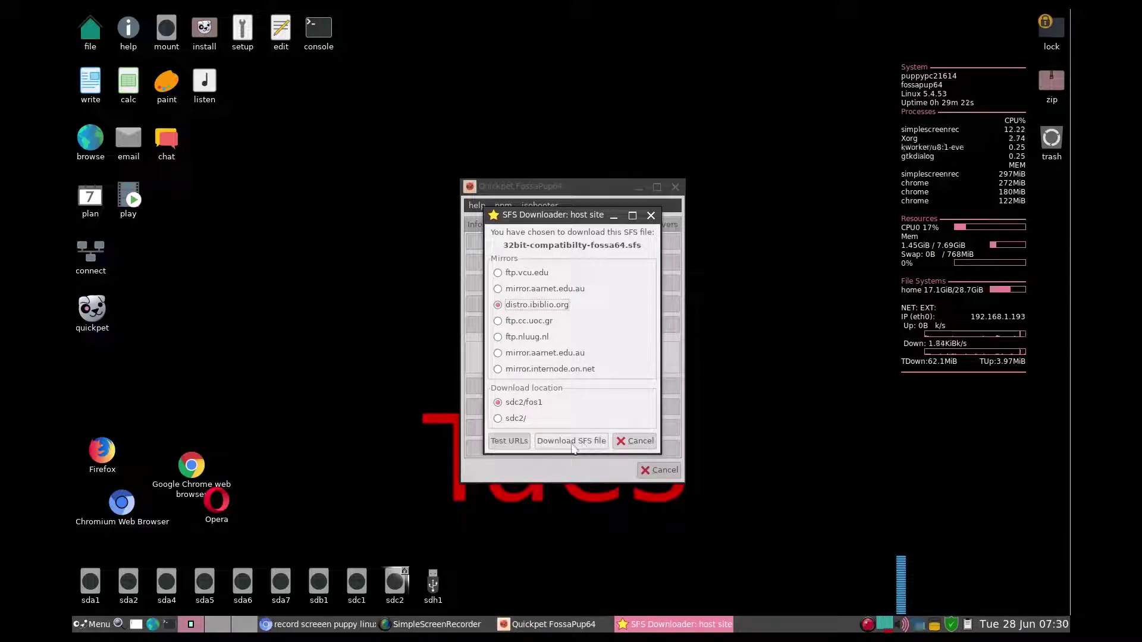
left_click(571, 441)
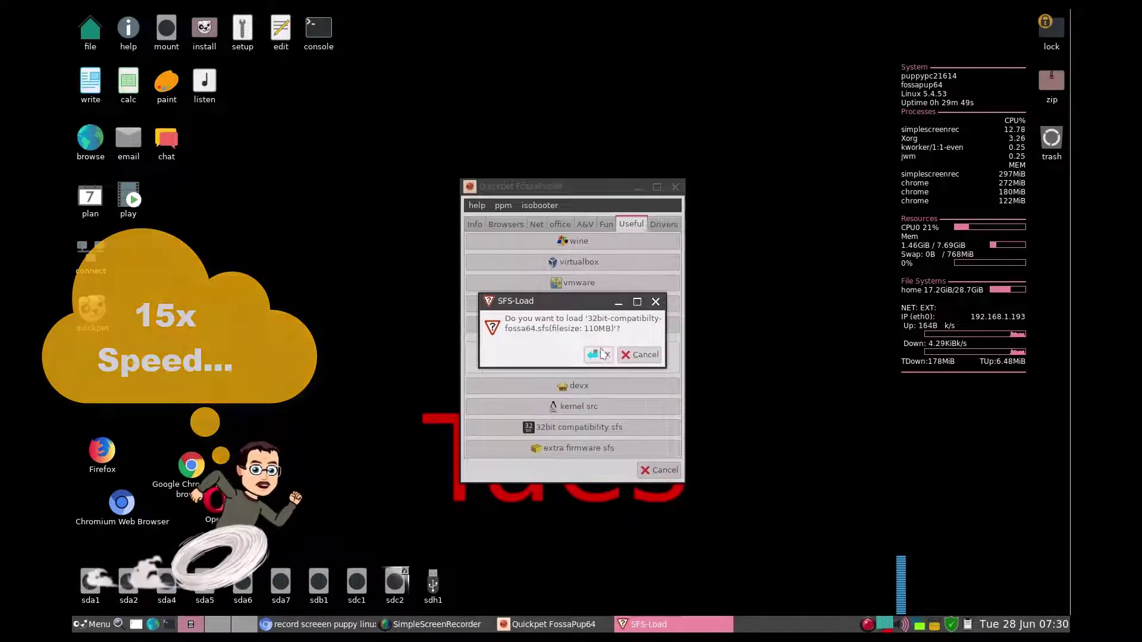
left_click(599, 355)
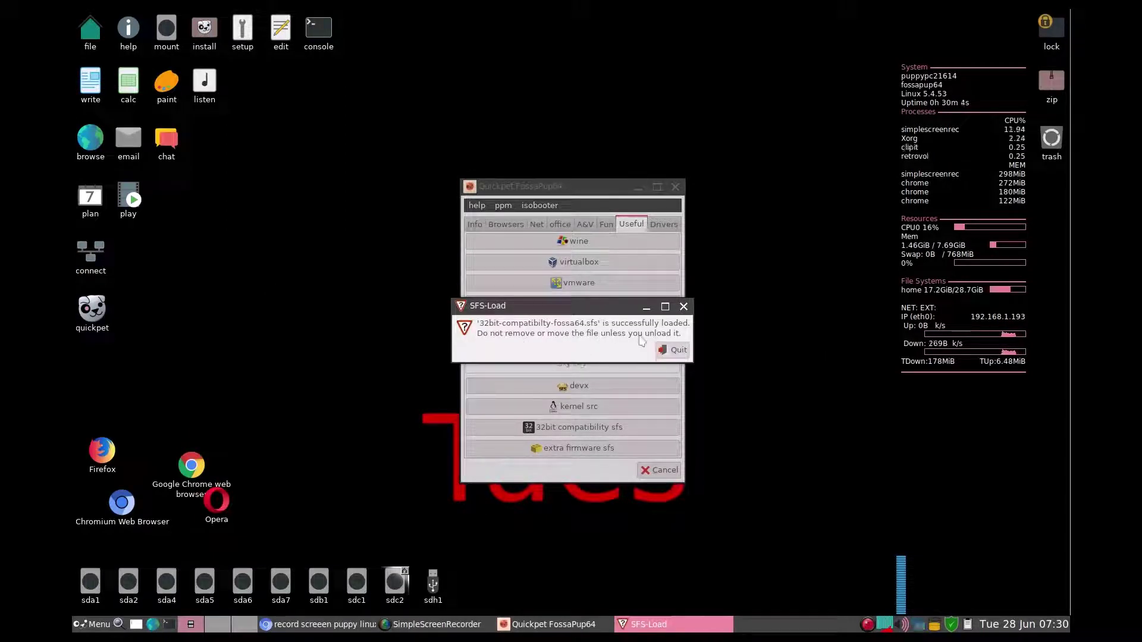
left_click(675, 352)
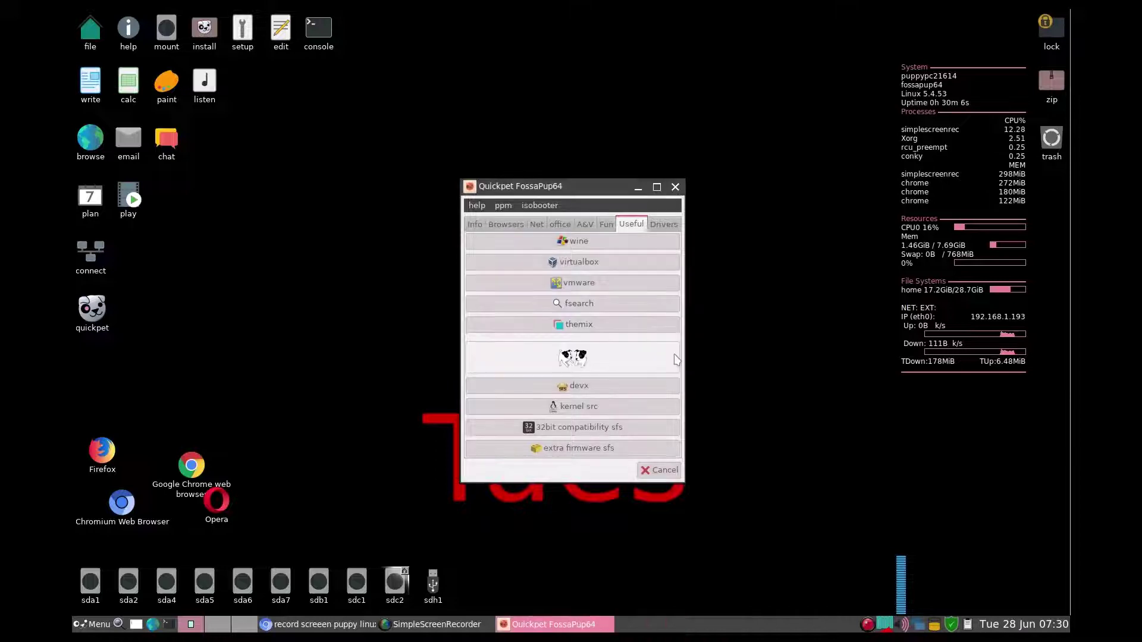
Install the wine64-5.5_v4.1.pet package from Quickpet's wine entry.
left_click(569, 243)
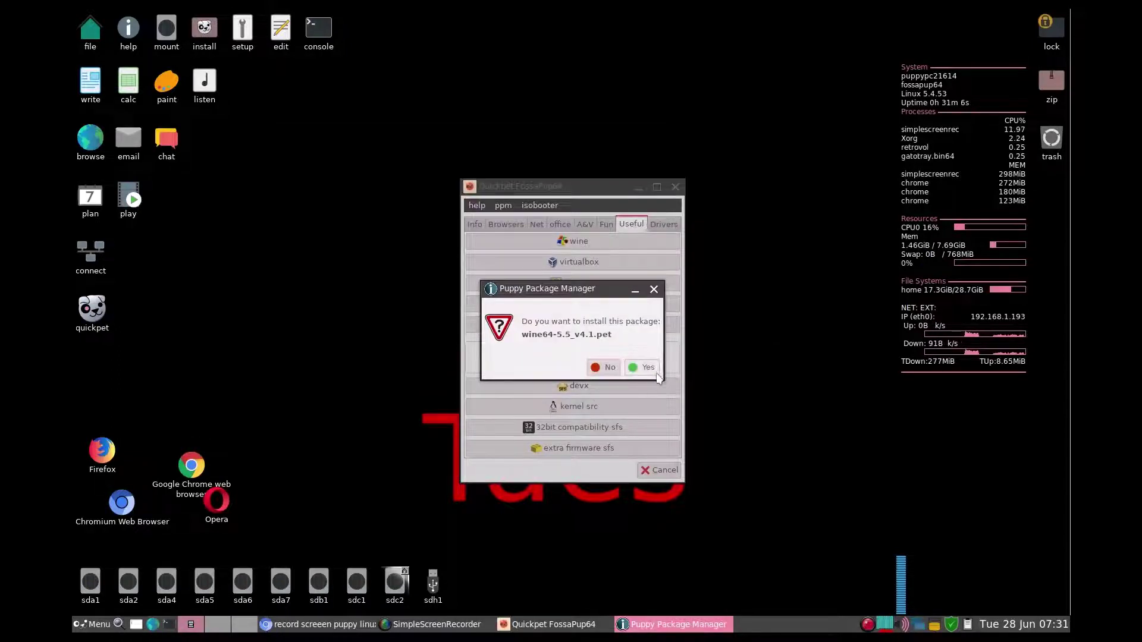
left_click(651, 371)
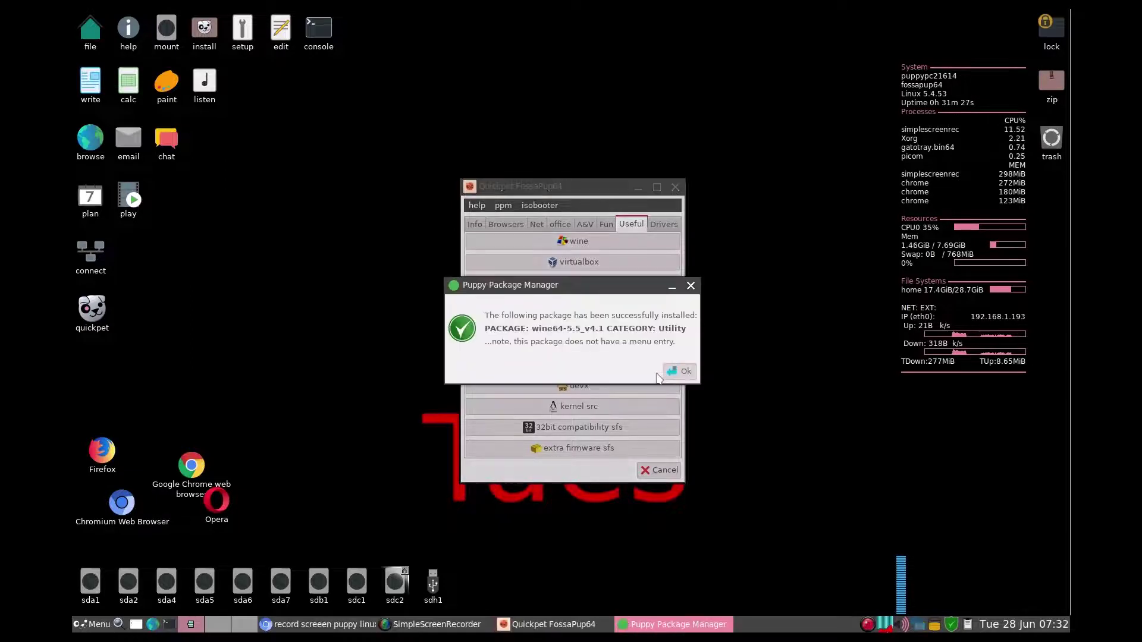
left_click(682, 371)
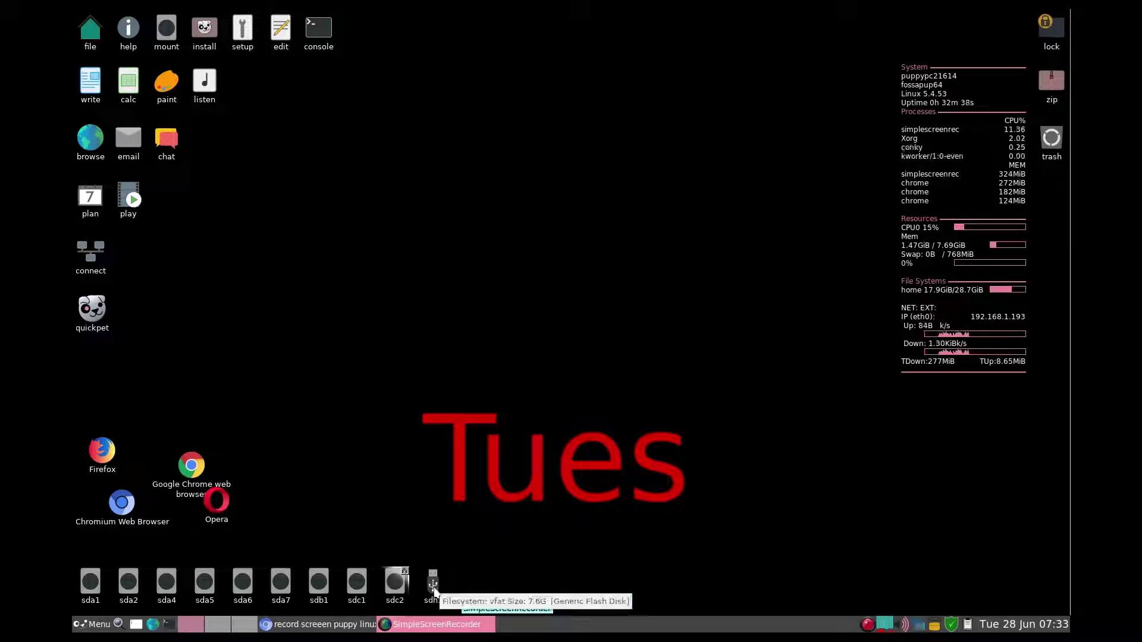
Show the sdh1 drive's marv folder beside a second window on ~/my-applications.
left_click(433, 585)
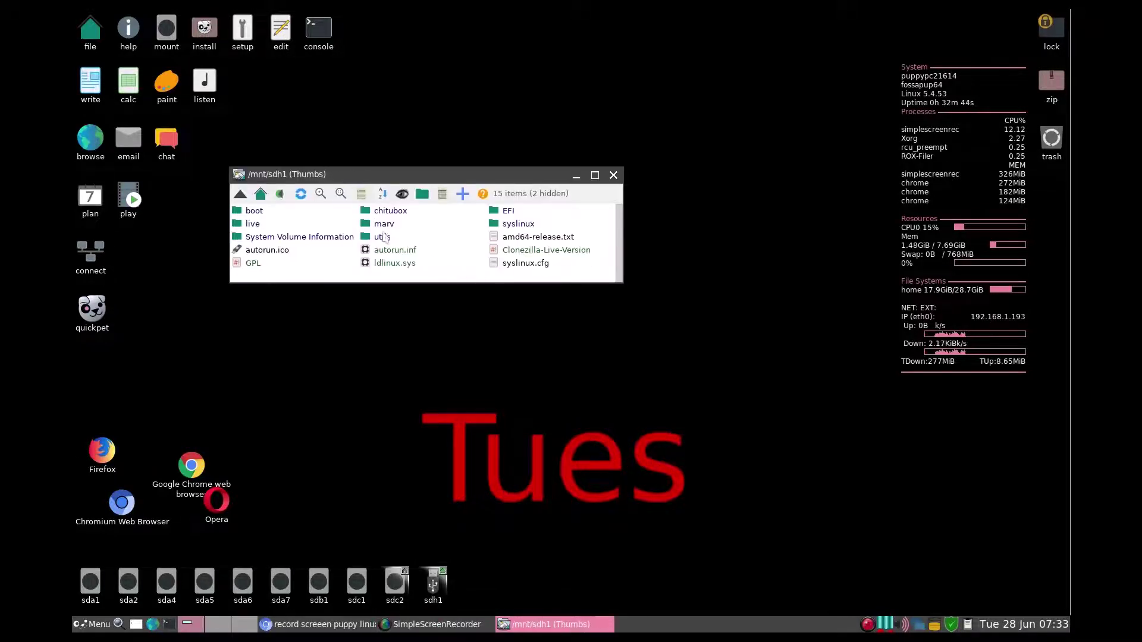
left_click(383, 224)
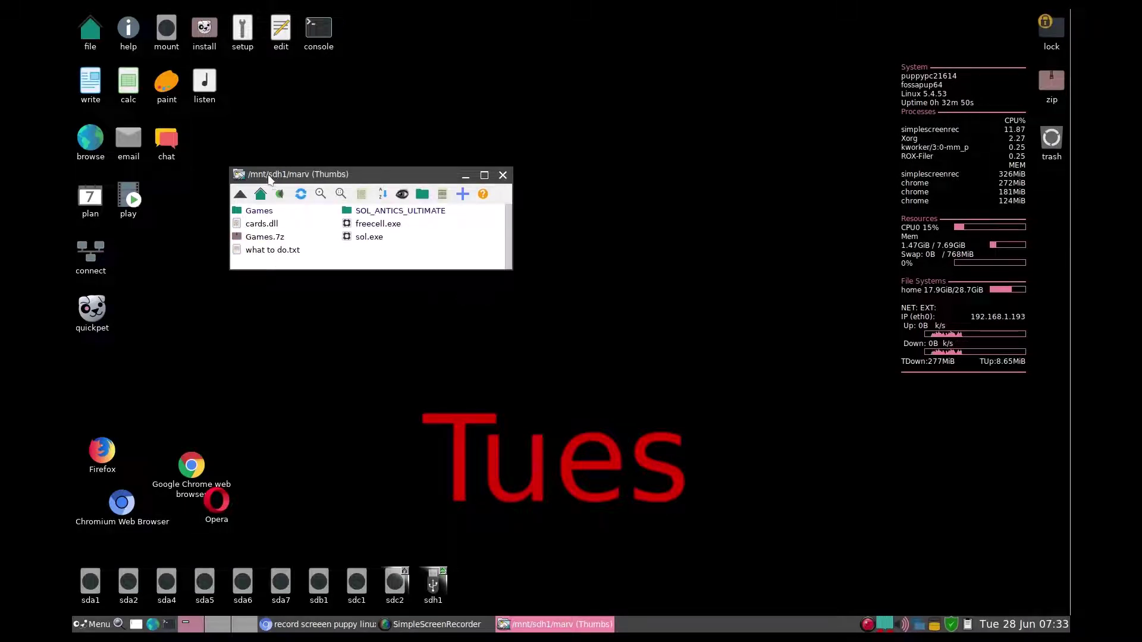
left_click(85, 31)
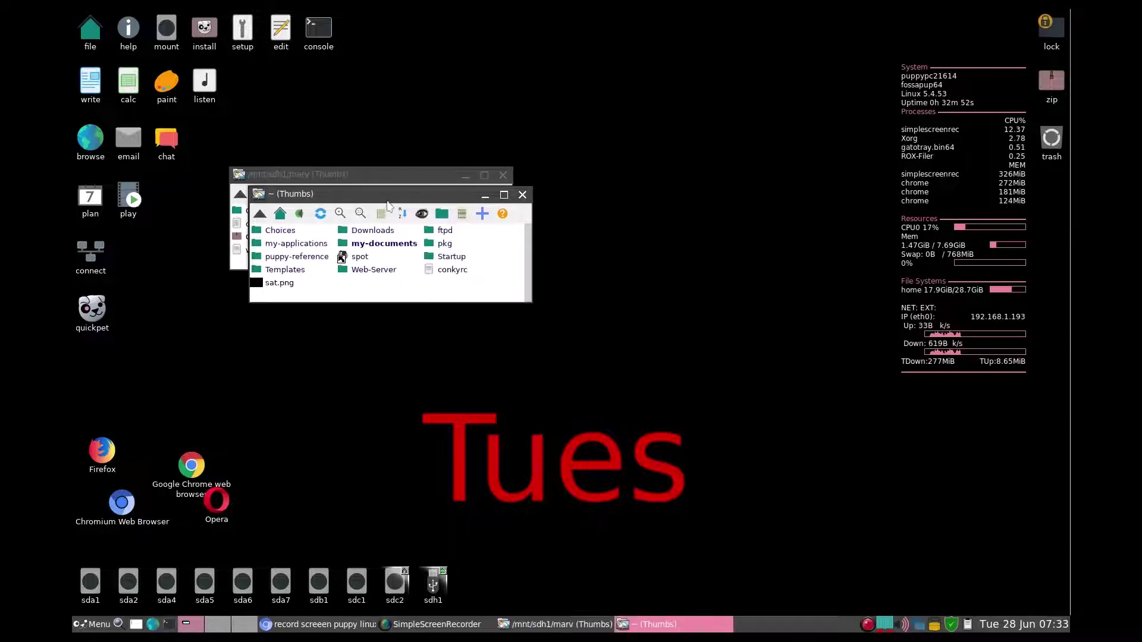
left_click_drag(386, 200, 539, 68)
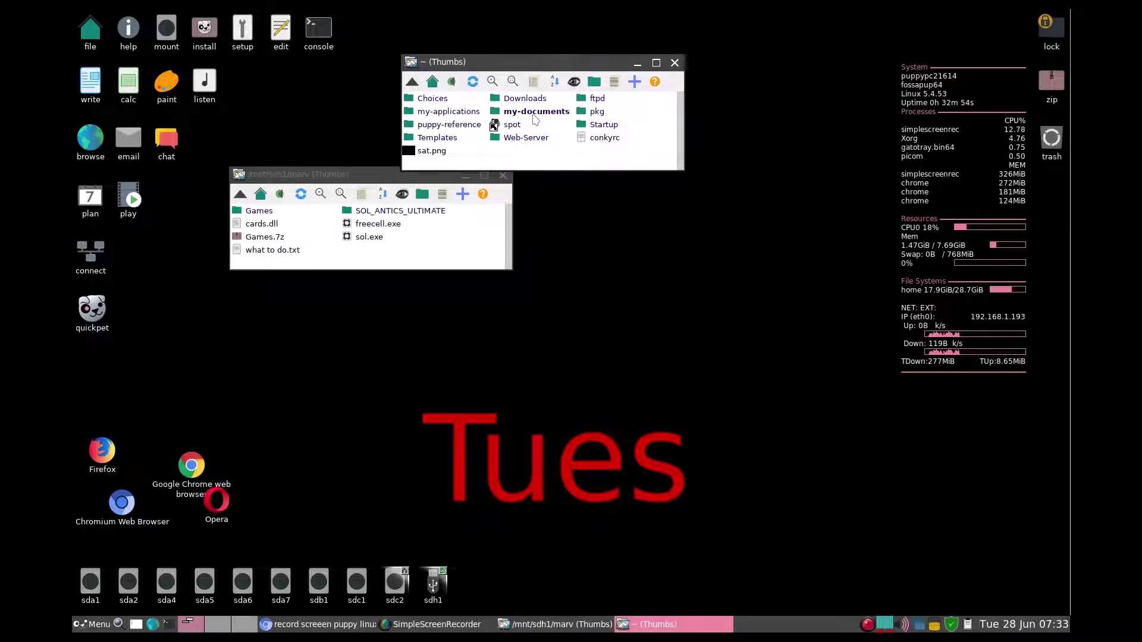
left_click(444, 113)
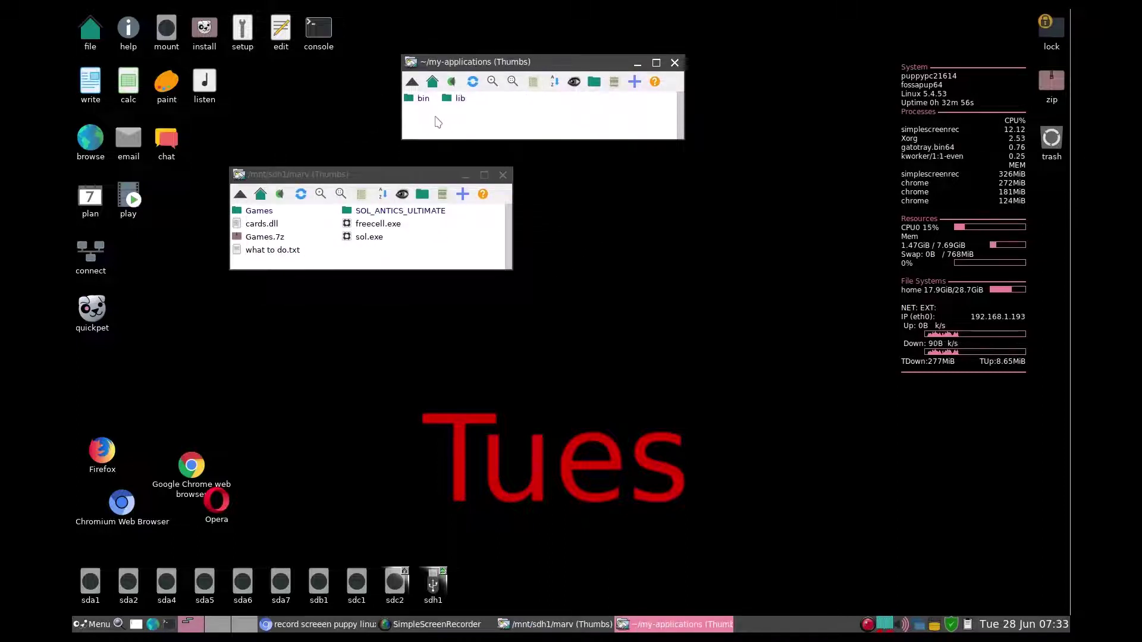
Move cards.dll and copy freecell.exe and sol.exe into my-applications.
left_click_drag(261, 213, 541, 97)
left_click(542, 97)
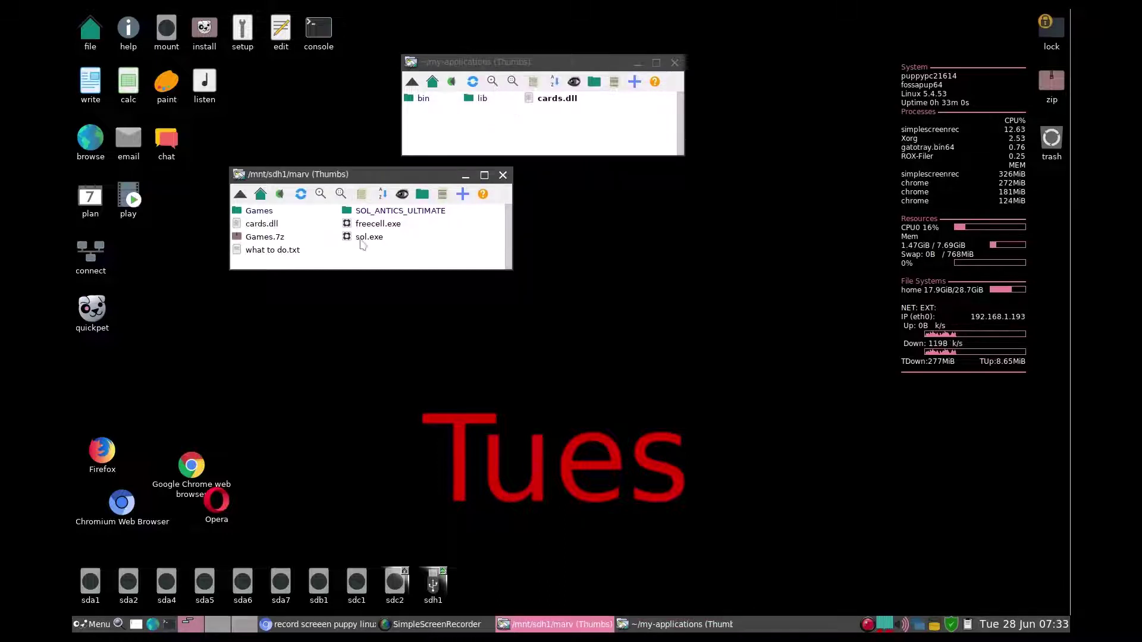
left_click_drag(425, 227, 550, 123)
left_click(502, 113)
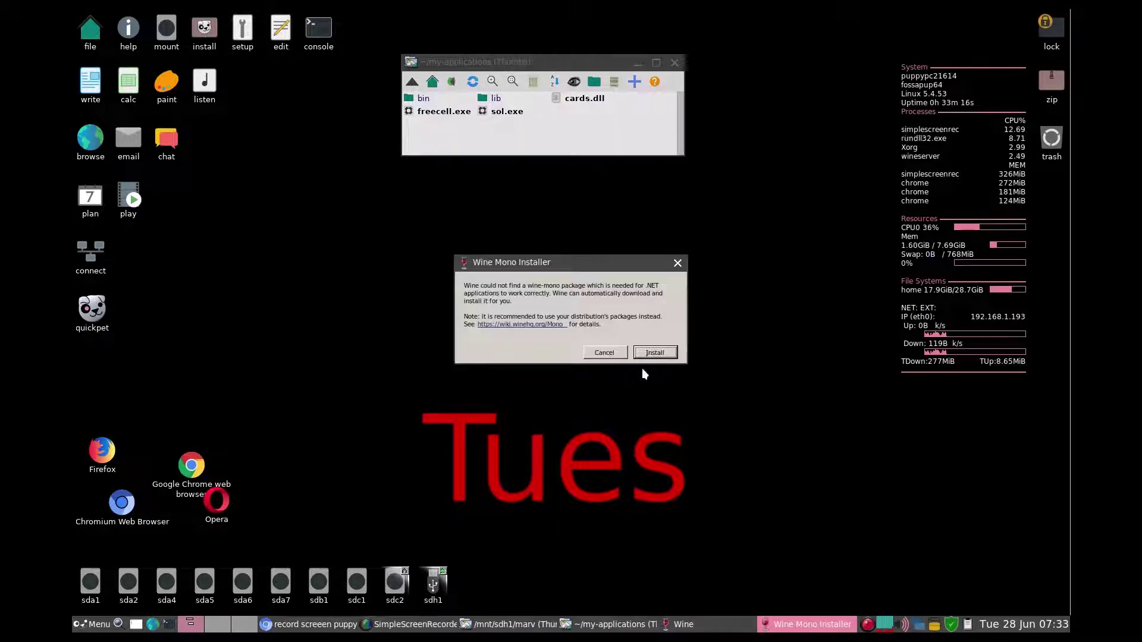
Let Wine install Mono and Gecko, then reposition the running FreeCell window on the desktop.
left_click(661, 354)
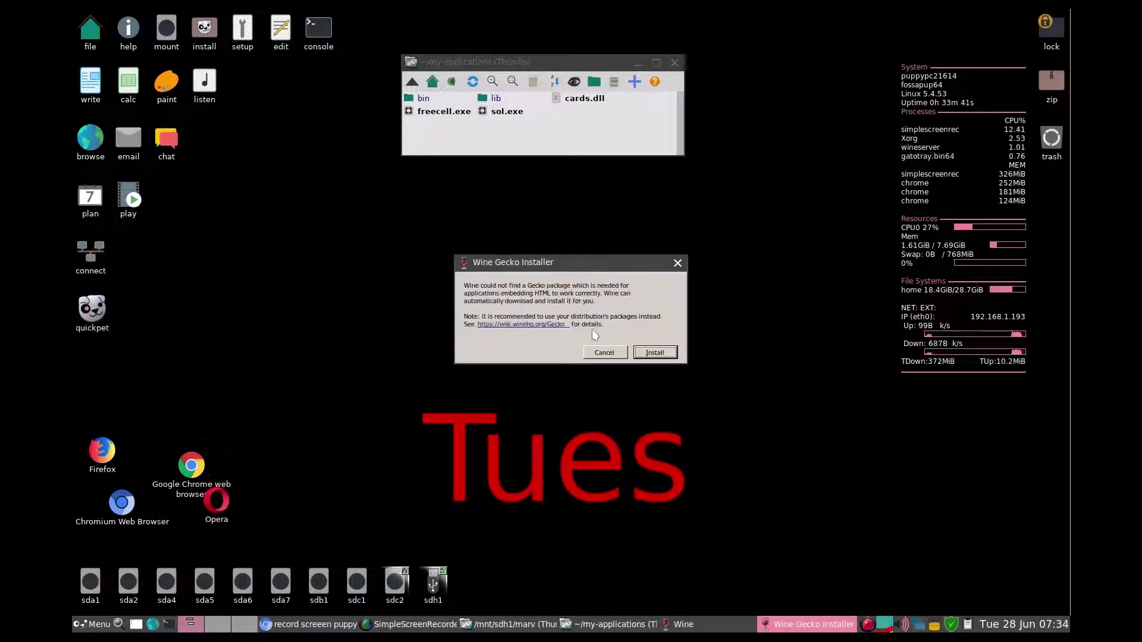
left_click(654, 353)
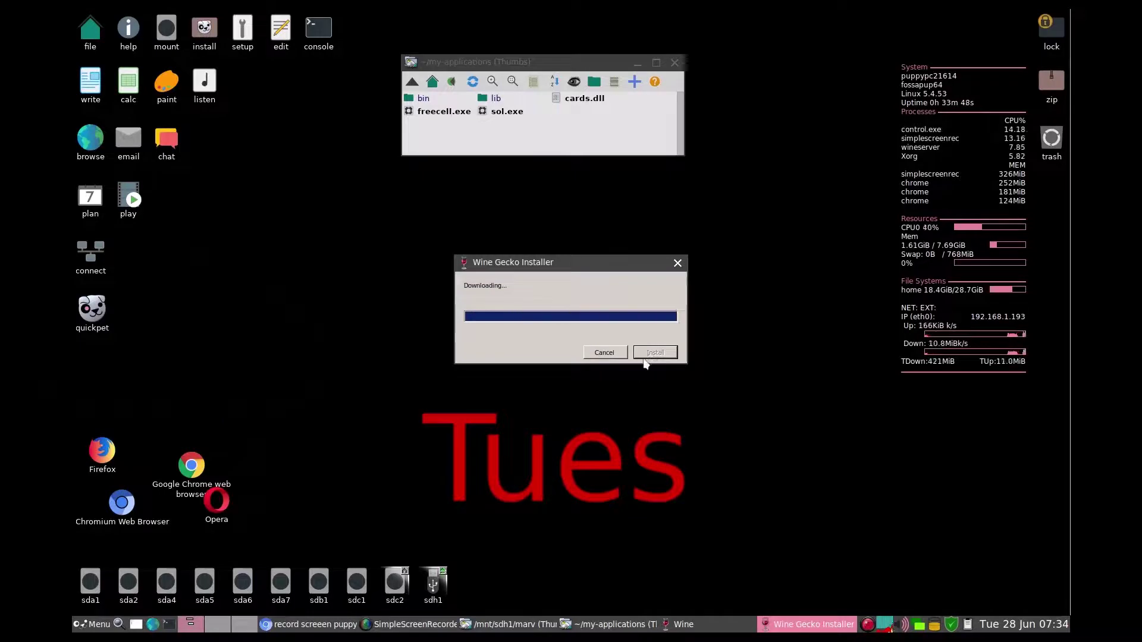
left_click(657, 354)
left_click_drag(148, 15, 215, 86)
Deal FreeCell game #16195 and try moving the 3 of hearts, which is refused.
left_click(152, 101)
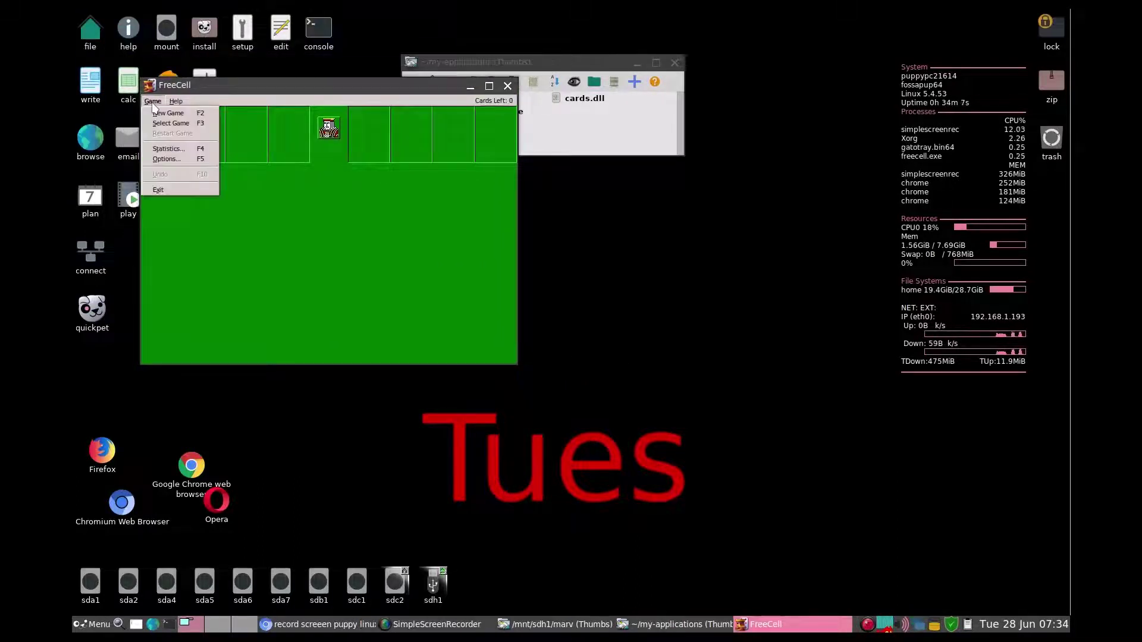
left_click(162, 116)
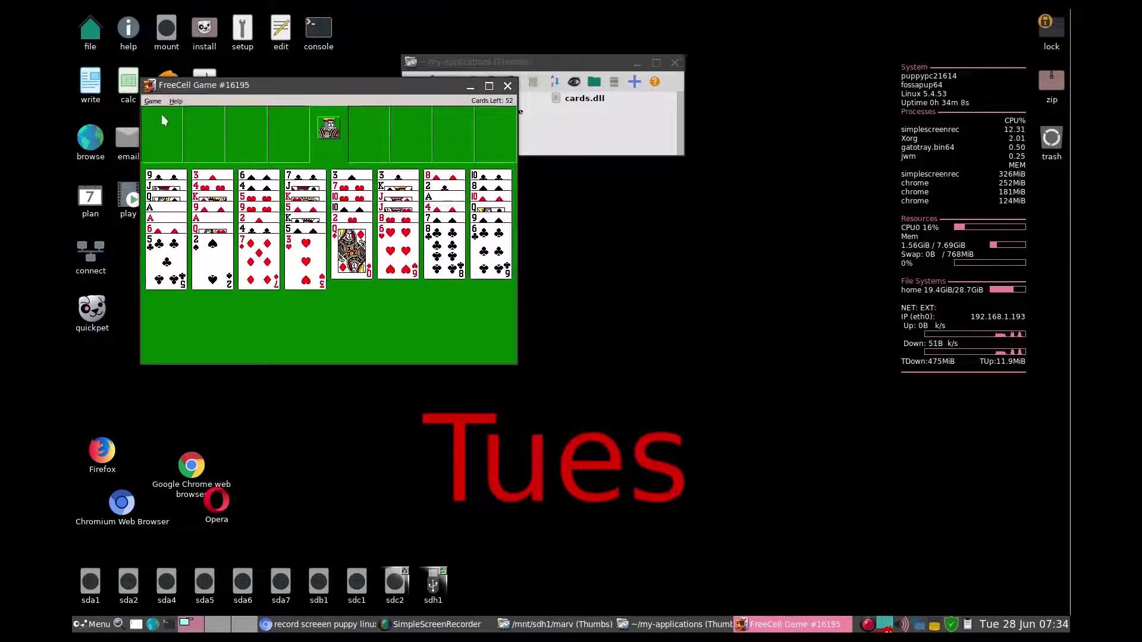
left_click(210, 278)
left_click(212, 274)
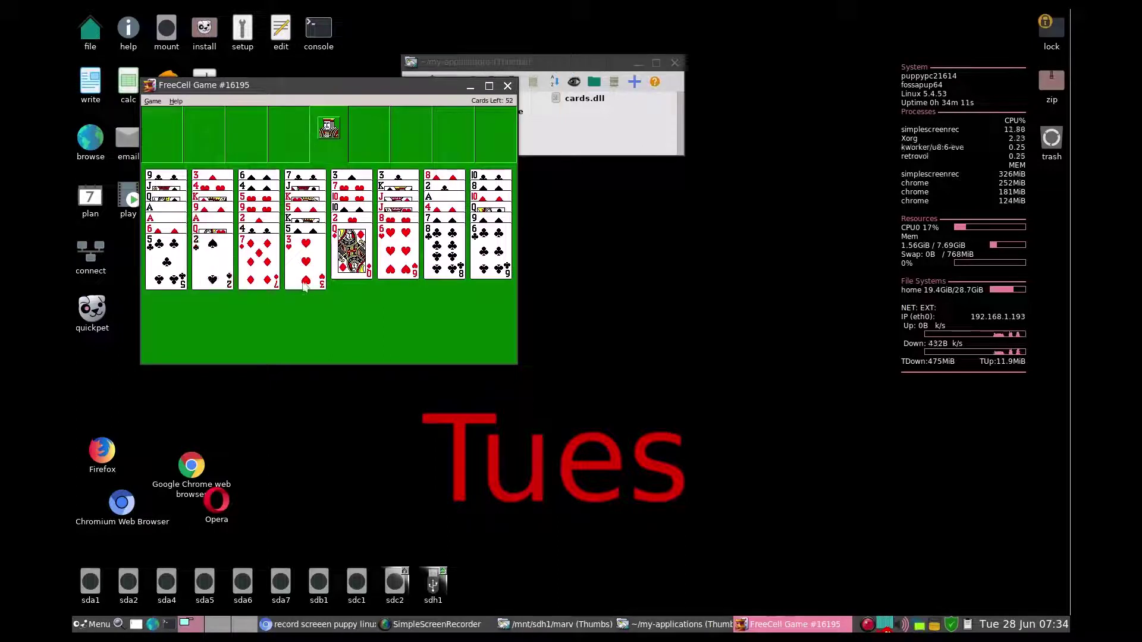
left_click(306, 280)
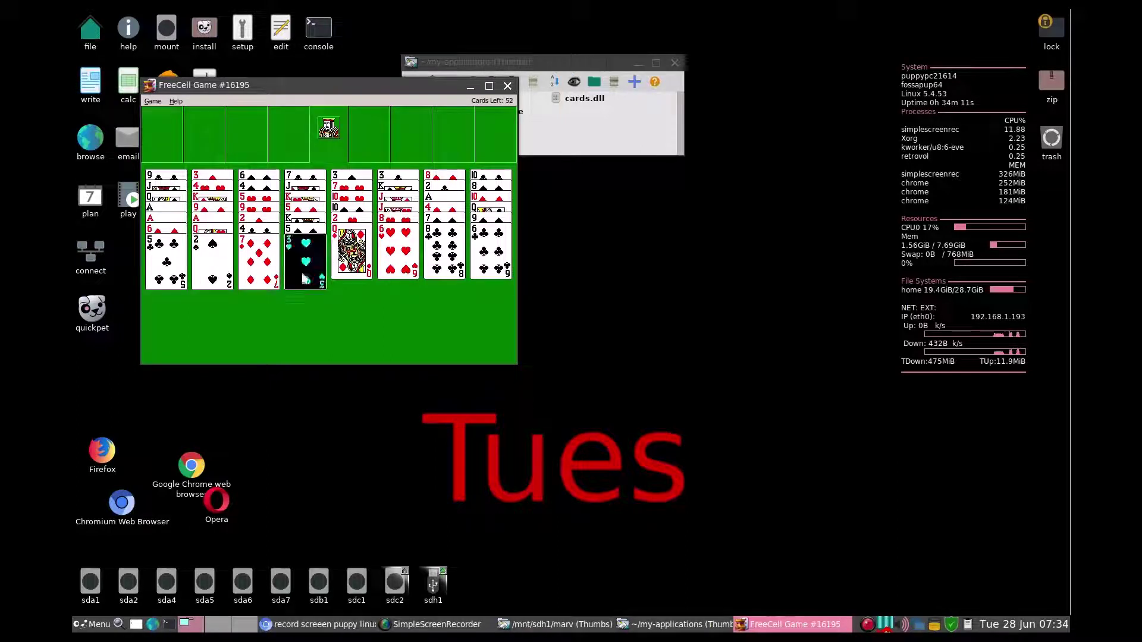
left_click(173, 268)
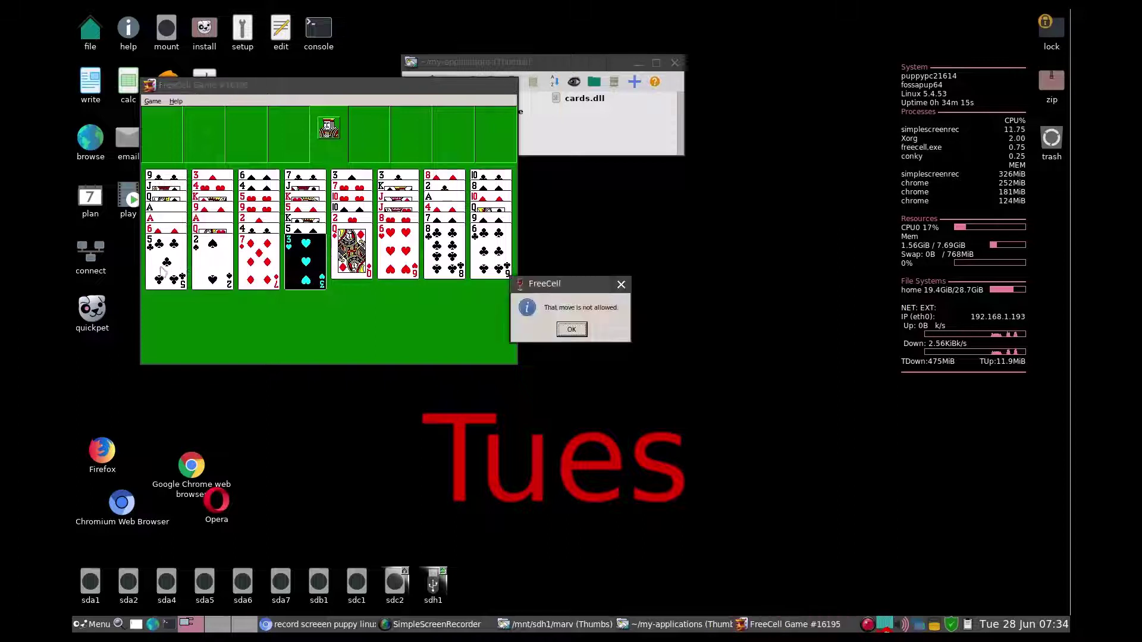
left_click(620, 285)
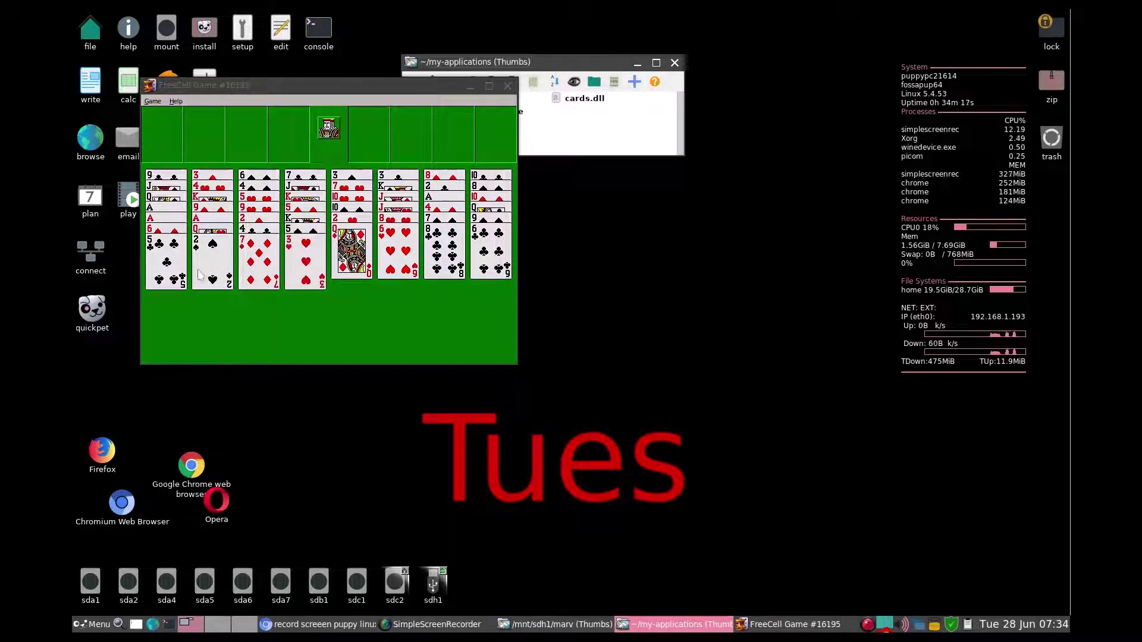
Move the 5 of clubs, 7 of diamonds and 6 of clubs, then resign and close FreeCell.
left_click(169, 263)
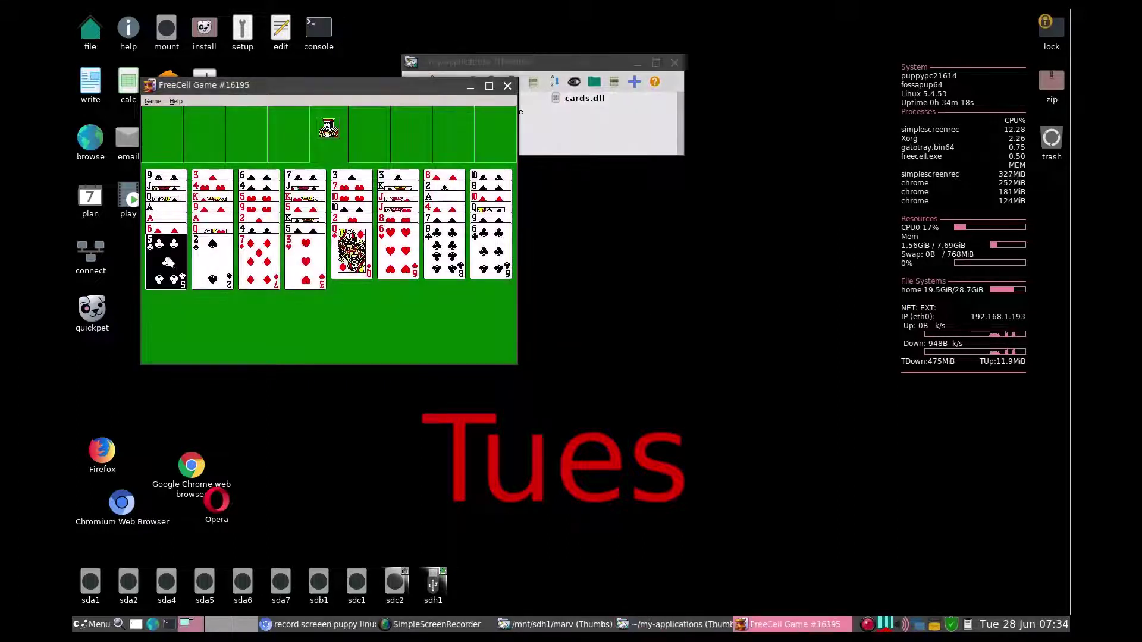
left_click(395, 254)
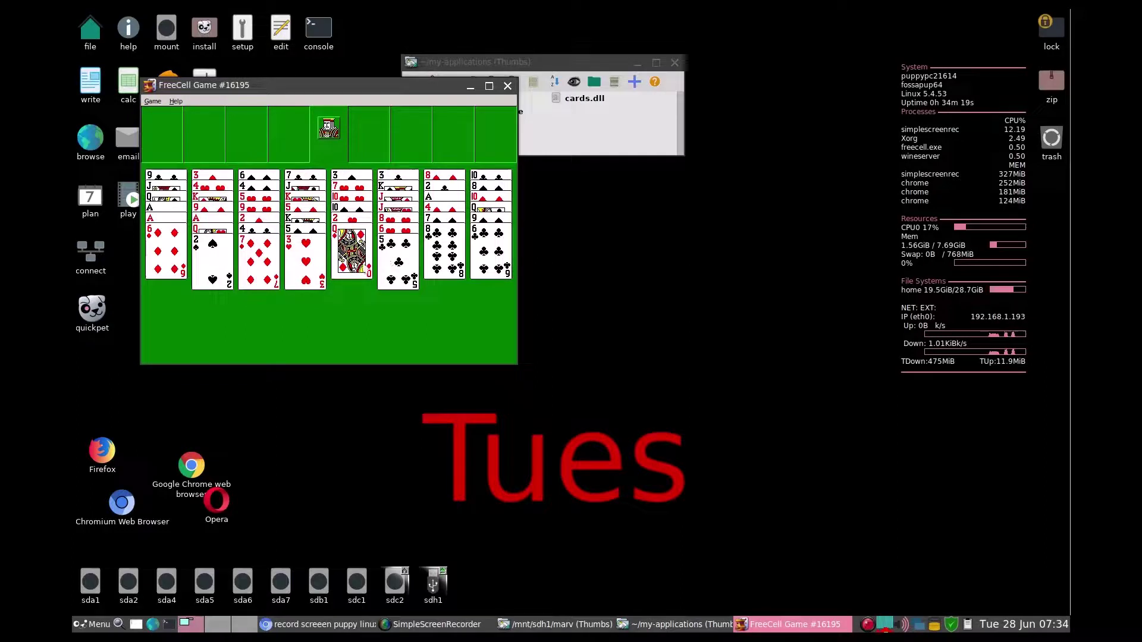
left_click(247, 288)
left_click(451, 269)
left_click(481, 268)
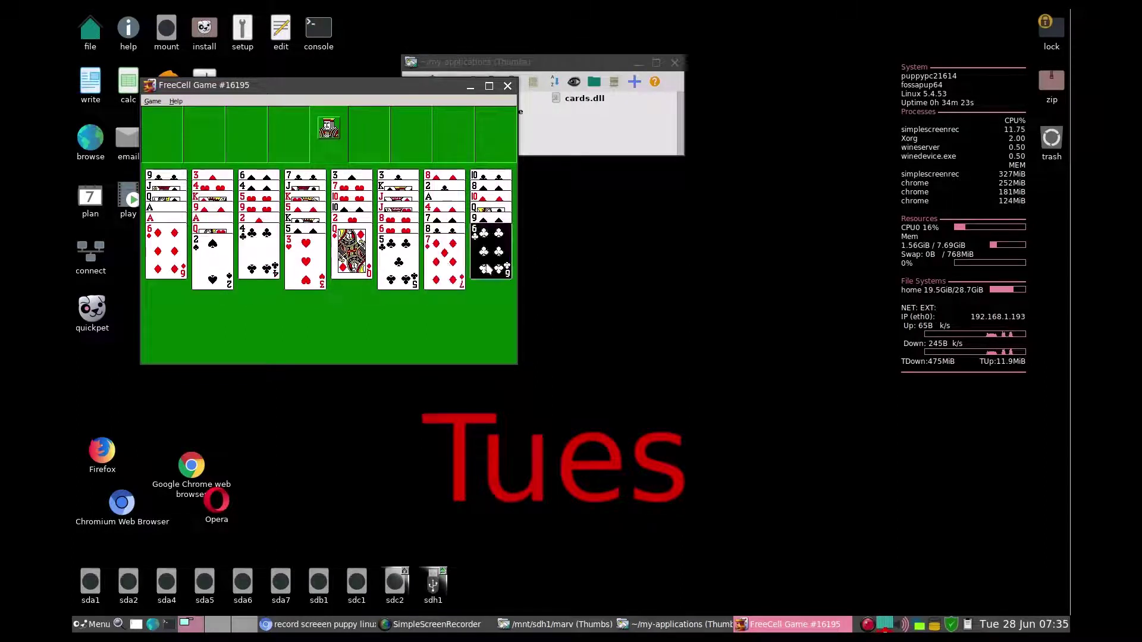
left_click(433, 272)
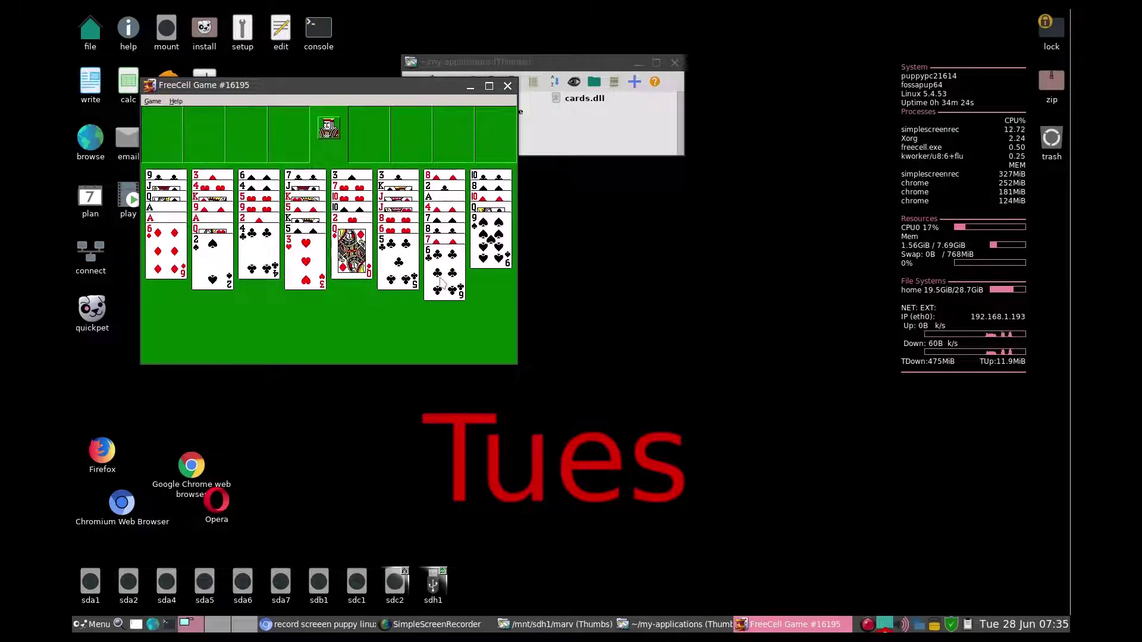
left_click(507, 87)
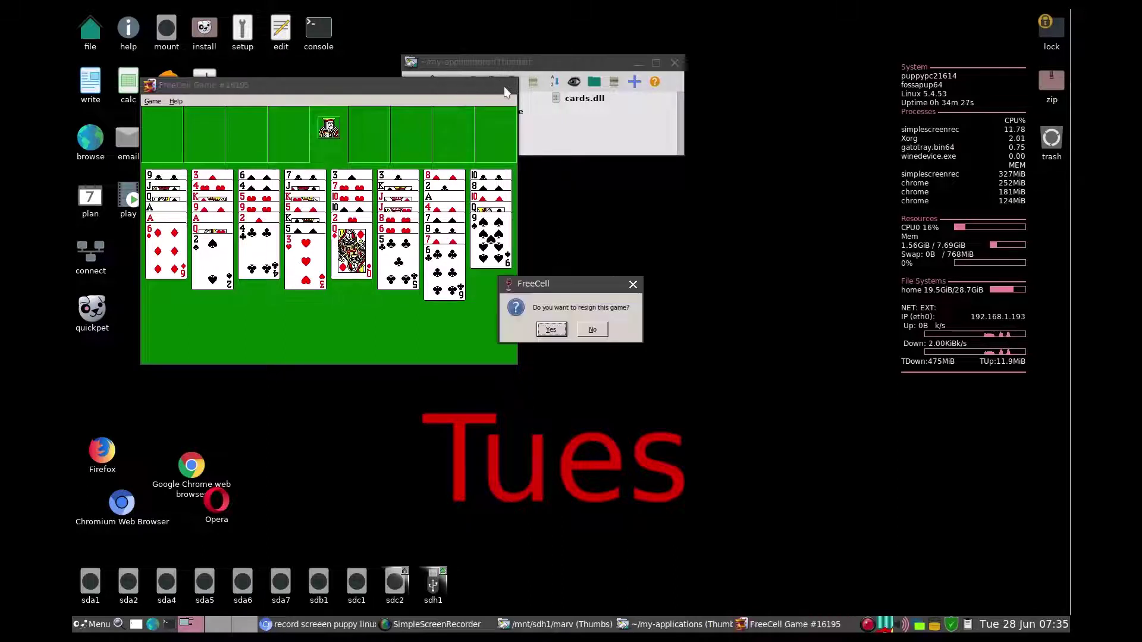
left_click(550, 331)
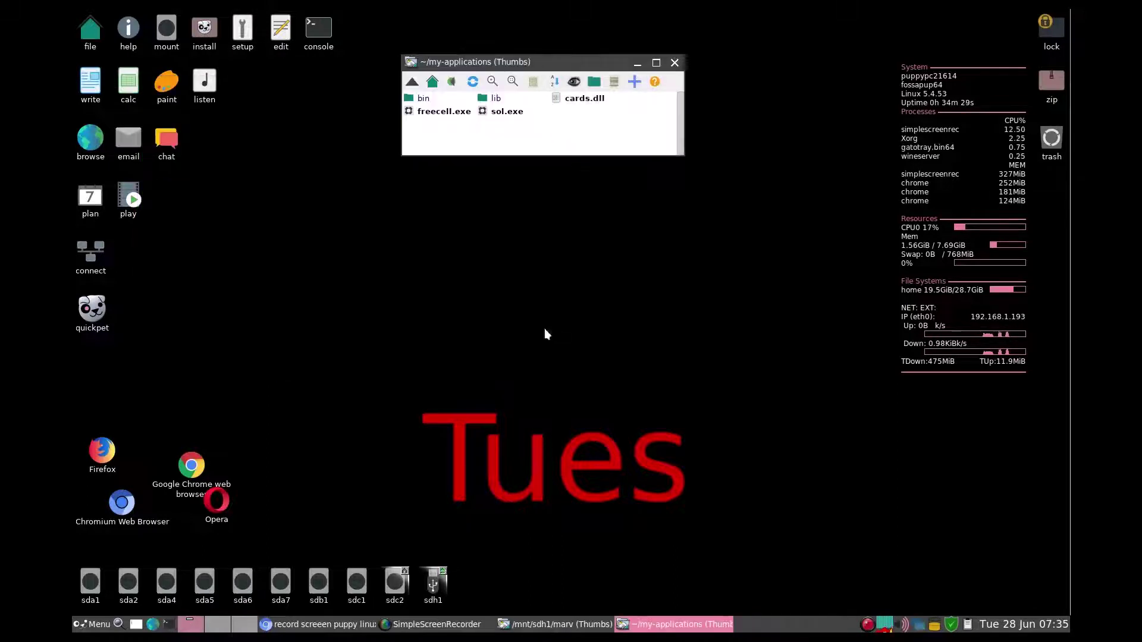
left_click(498, 116)
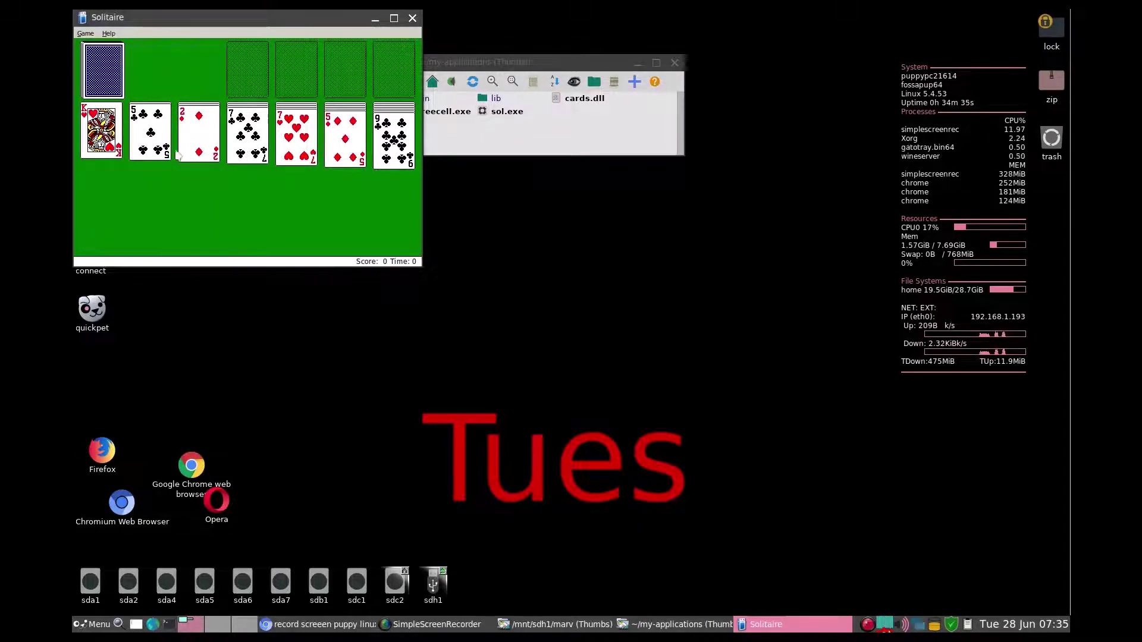
left_click(103, 72)
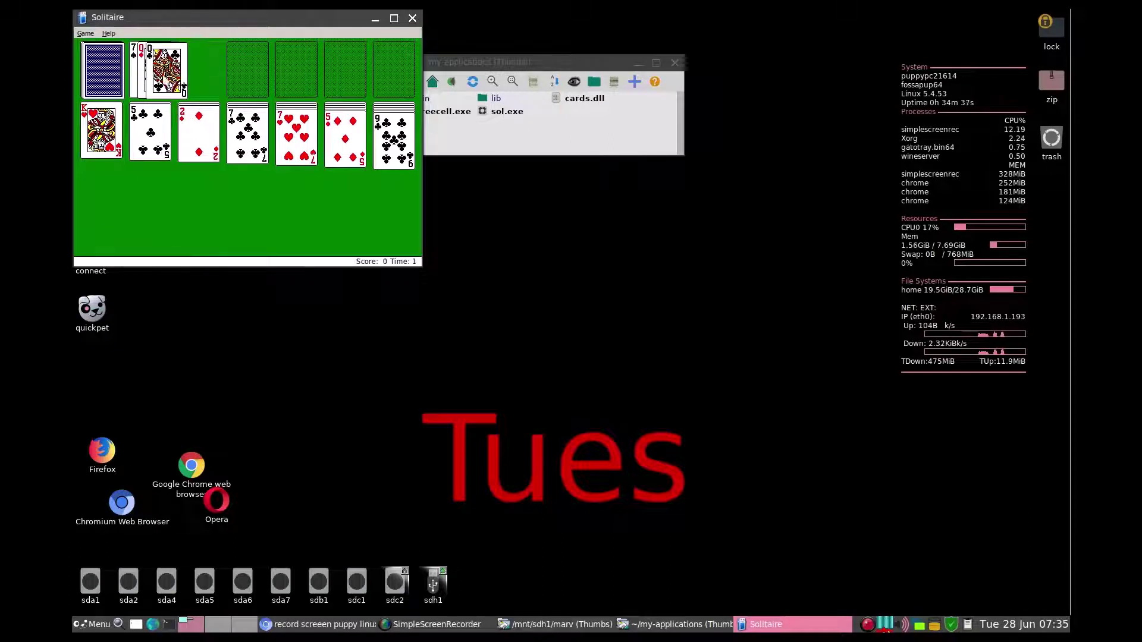
left_click_drag(166, 82, 107, 173)
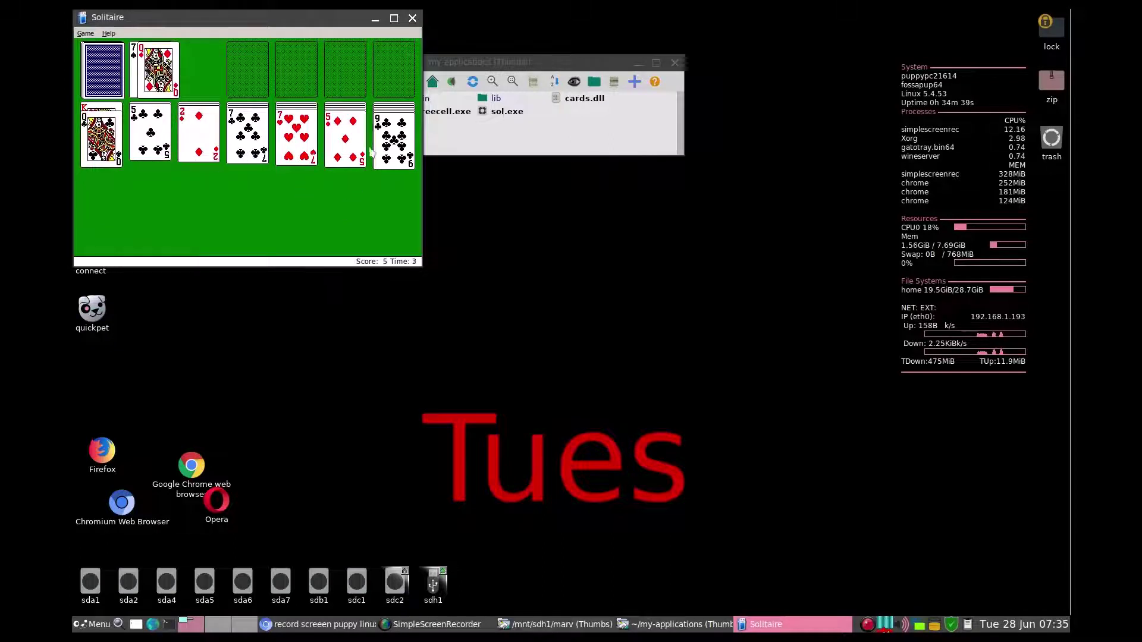
left_click(394, 18)
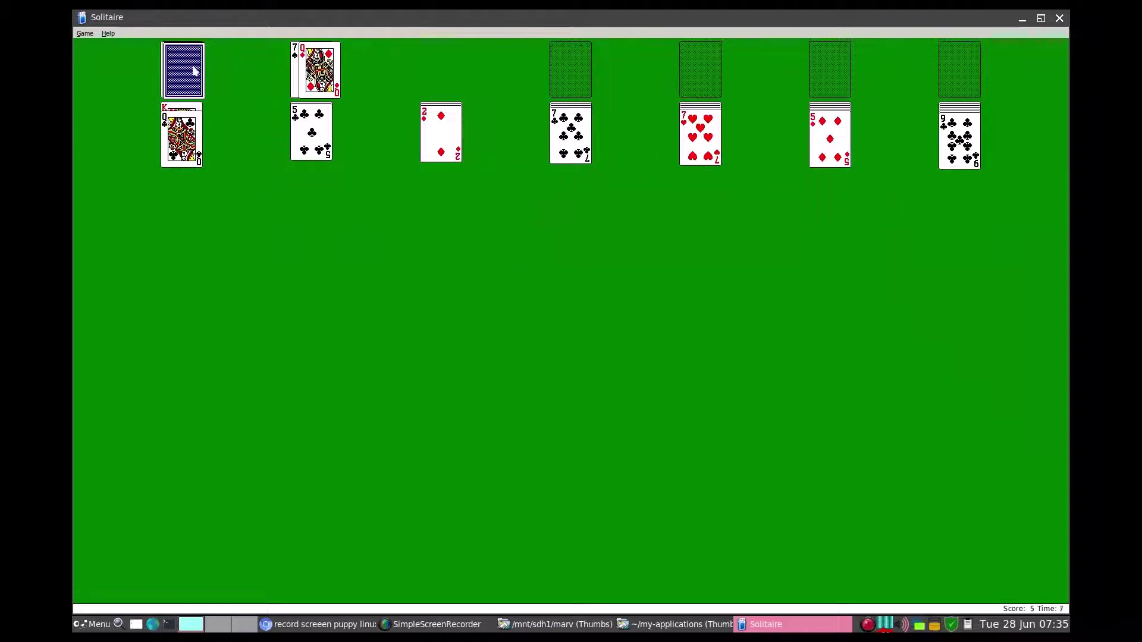
left_click(1060, 19)
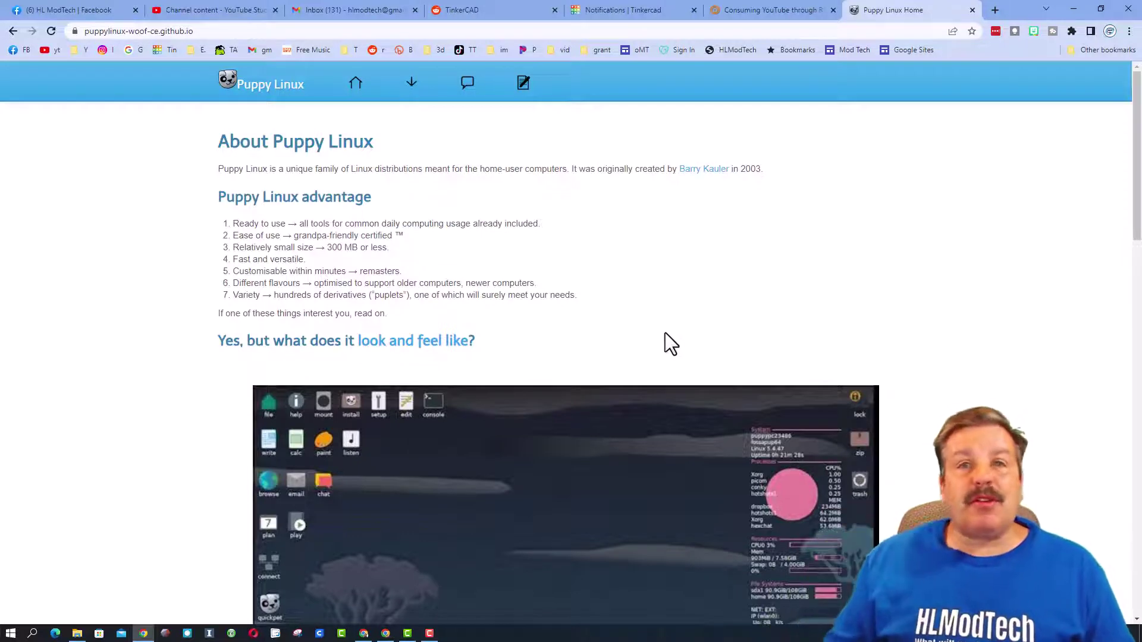
Scroll the About Puppy Linux page down to the desktop screenshot and back up.
scroll(733, 254, "down", 3)
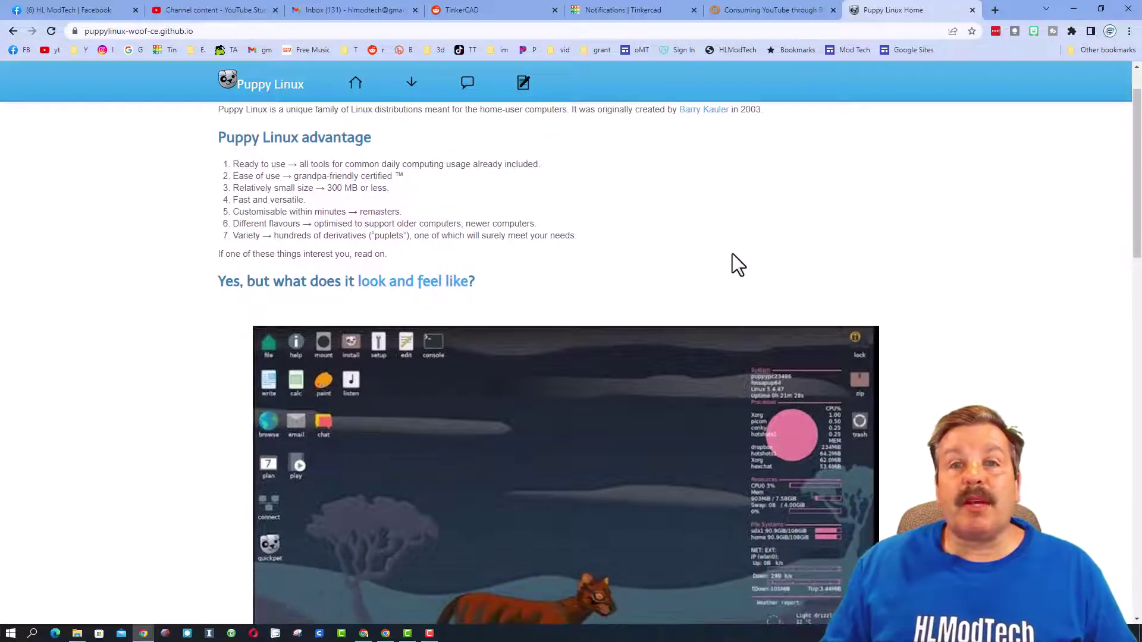
scroll(733, 256, "up", 3)
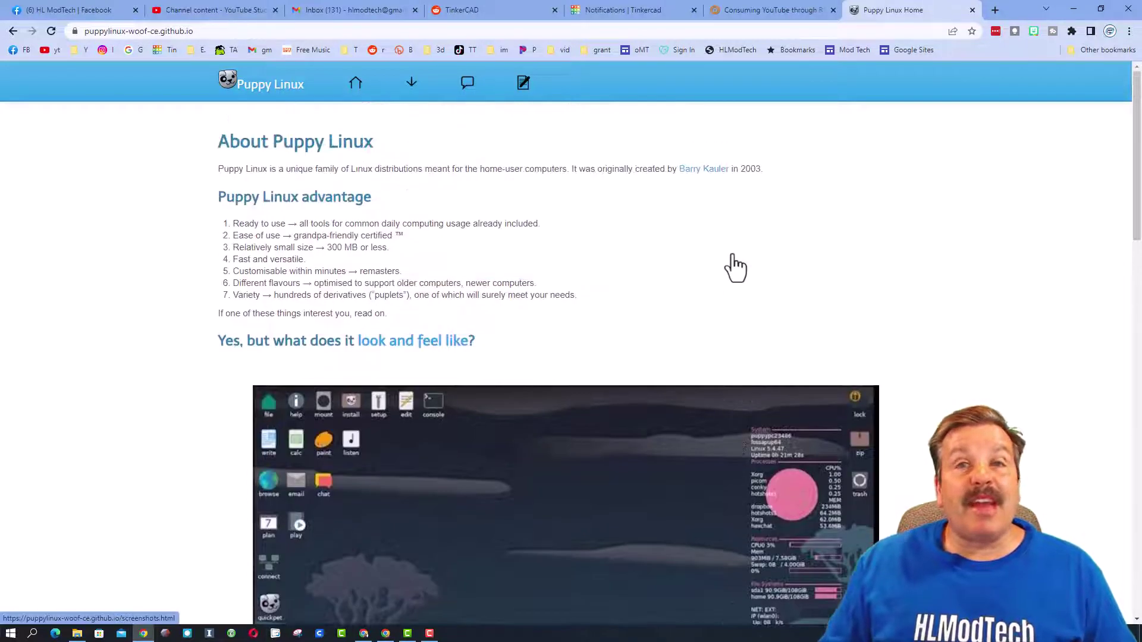